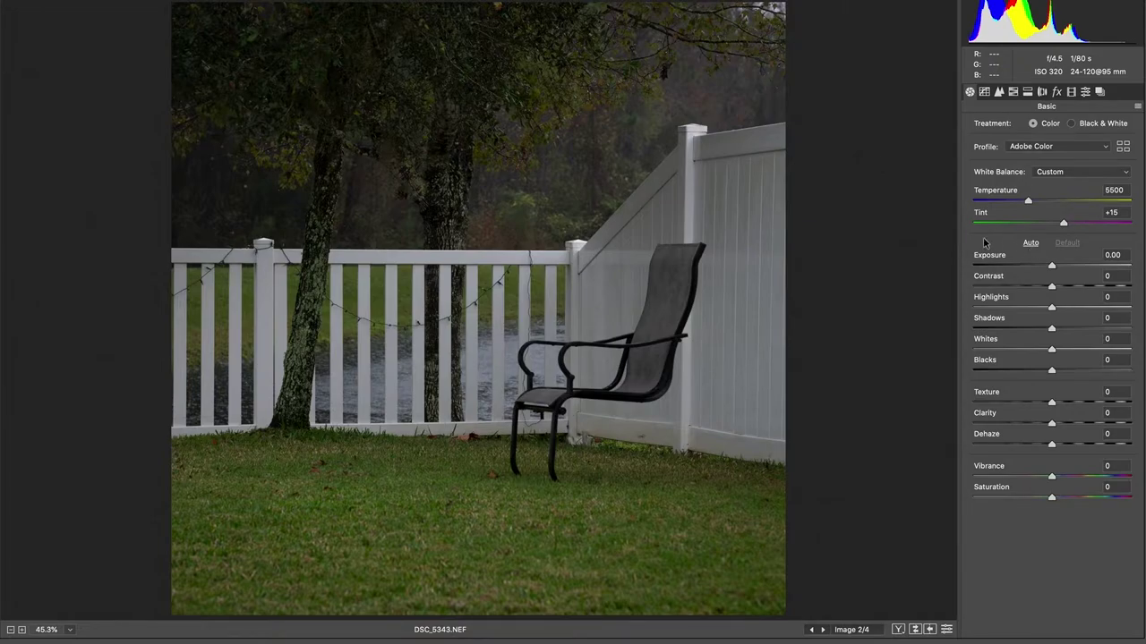
Apply Auto tones, ease Highlights back to -10, and turn on the shadow clipping warning
click(1032, 244)
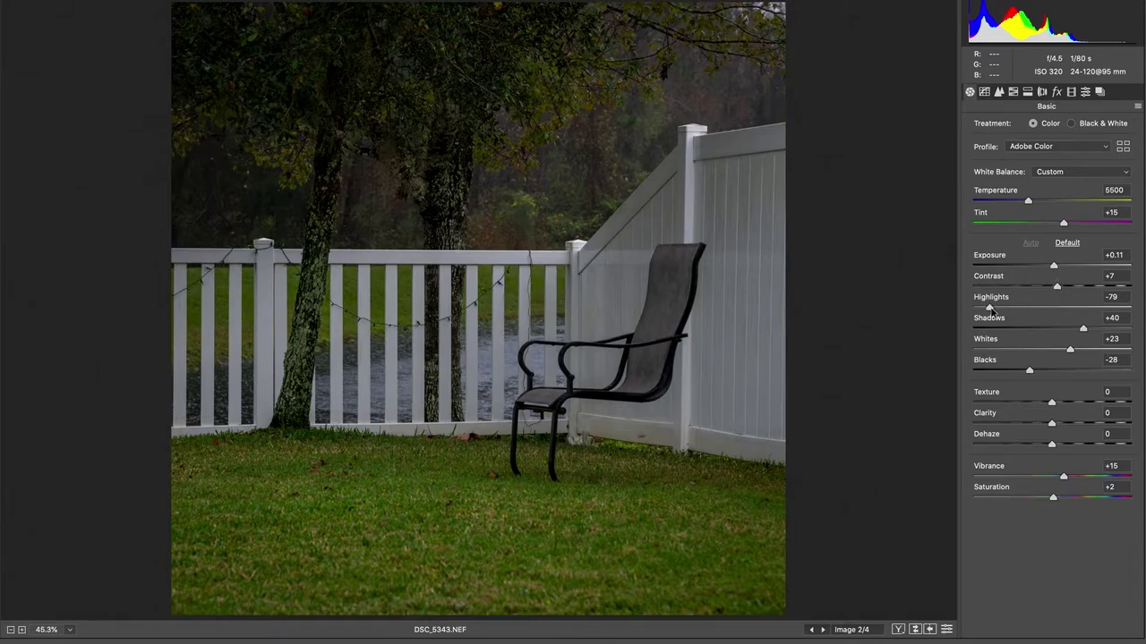
drag(989, 308, 1044, 309)
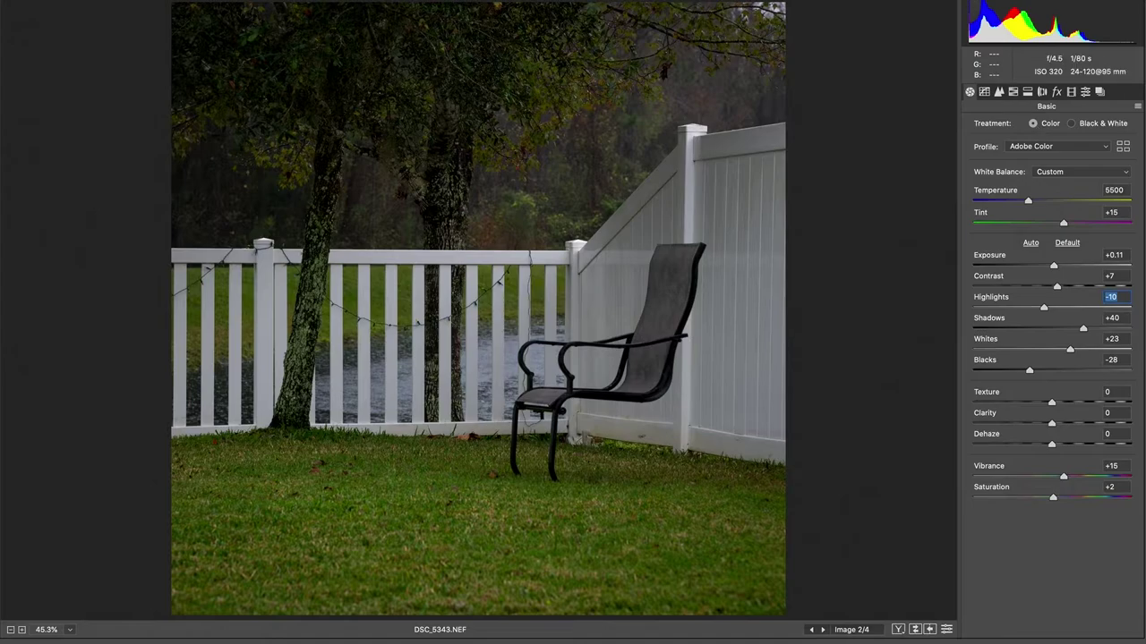
click(974, 7)
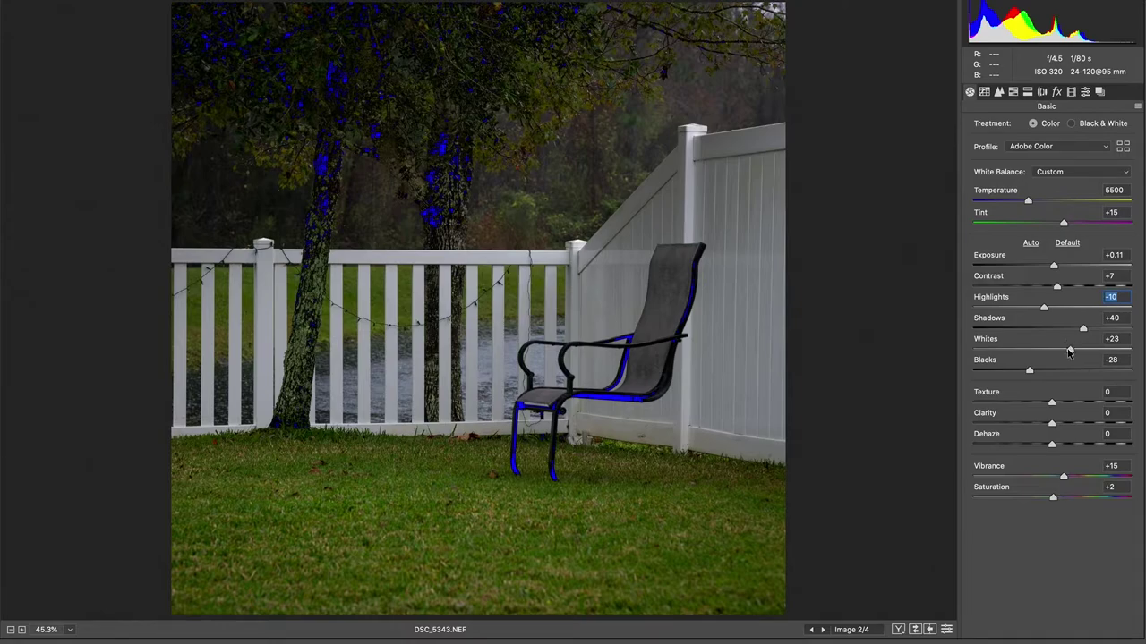
Set Blacks to -18, Clarity to +33, Dehaze to -15 and Vibrance to +37
drag(1029, 372, 1037, 371)
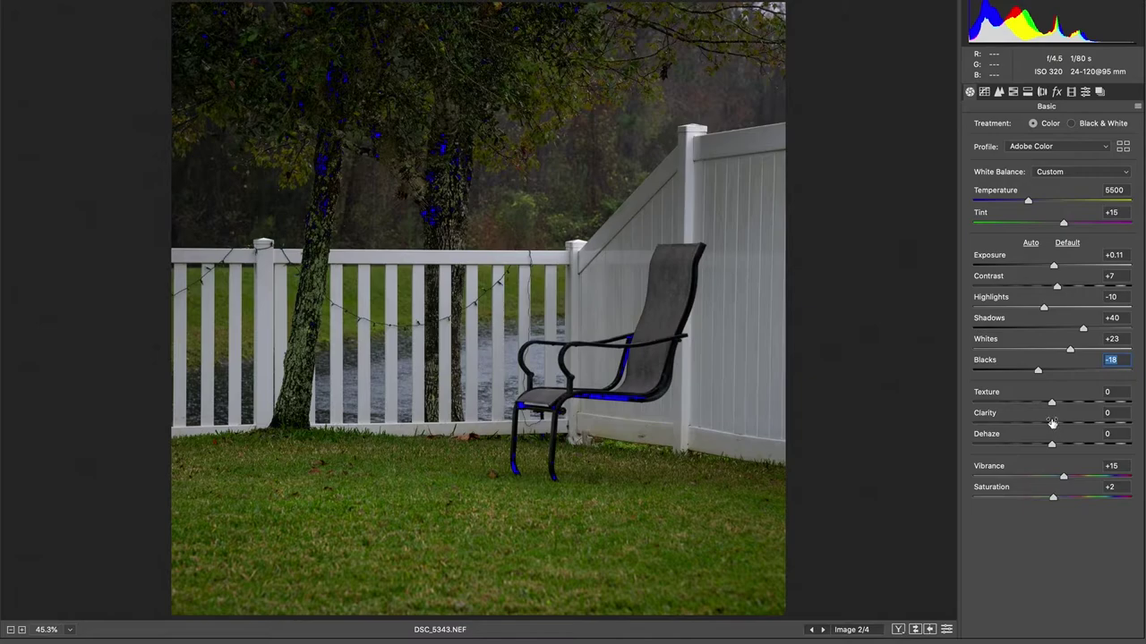
drag(1052, 423, 1077, 425)
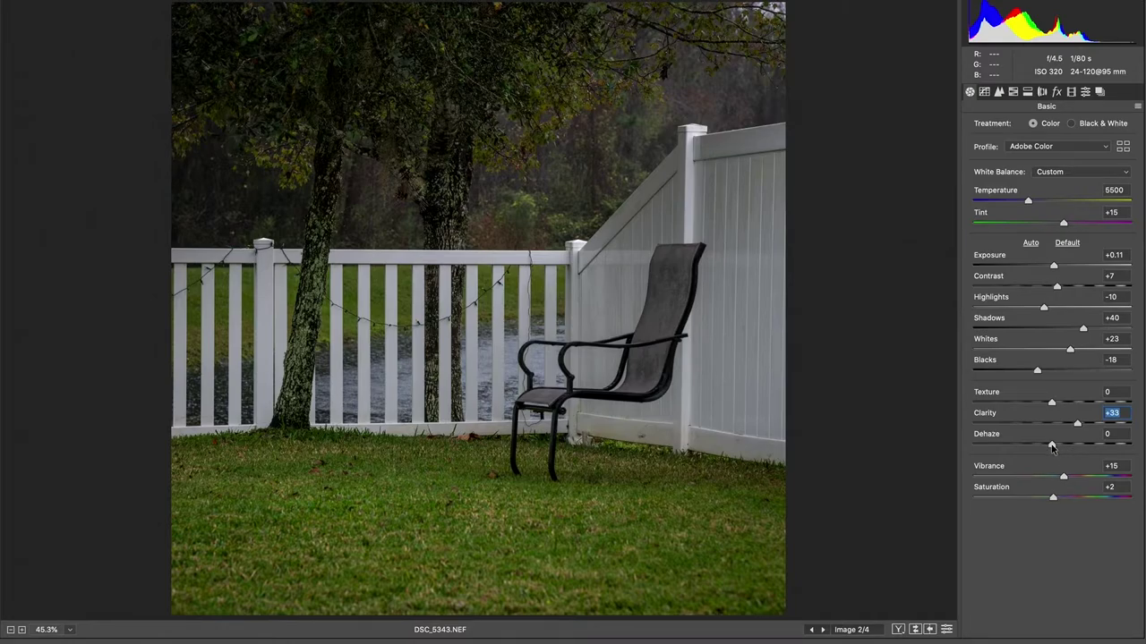
drag(1052, 447, 1039, 446)
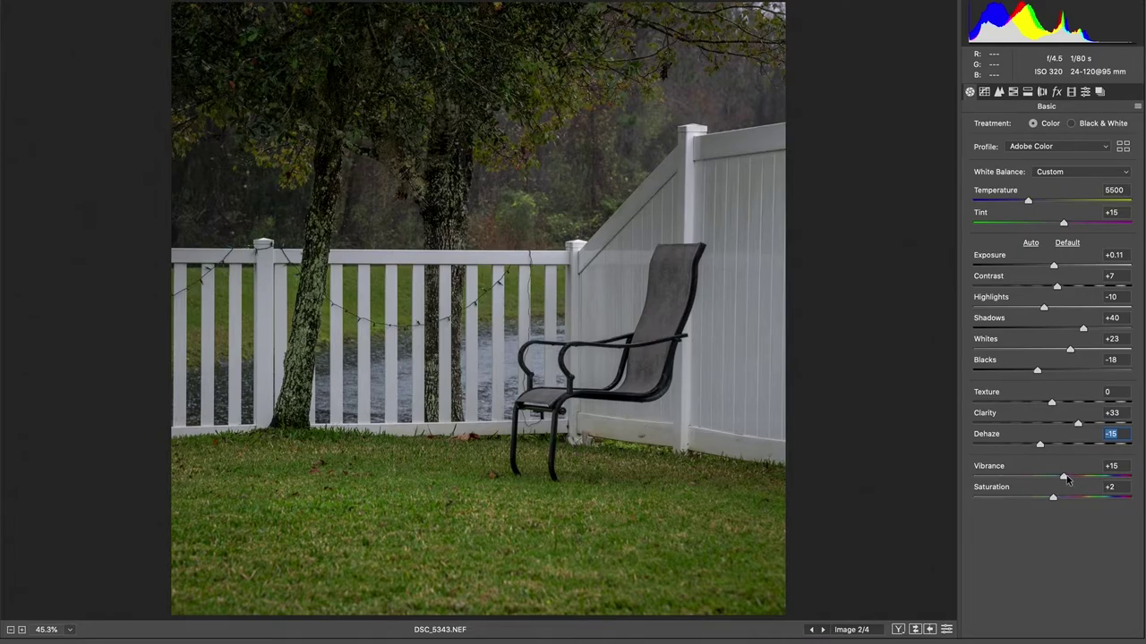
drag(1062, 478, 1081, 478)
click(999, 92)
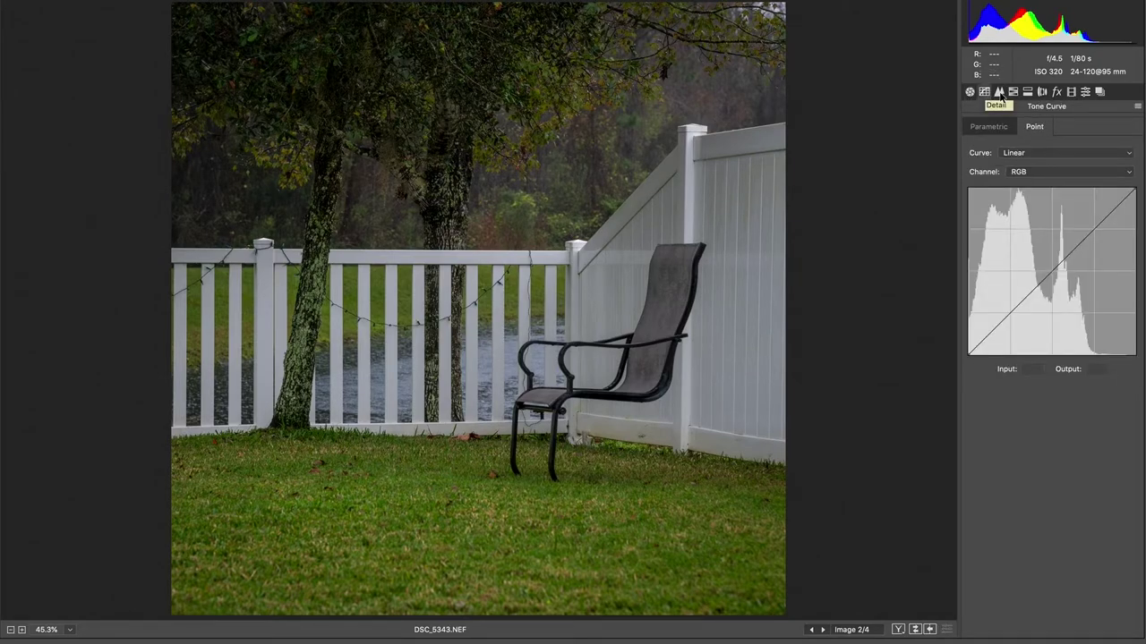
Move past the Detail panel to the HSL Adjustments panel
click(999, 92)
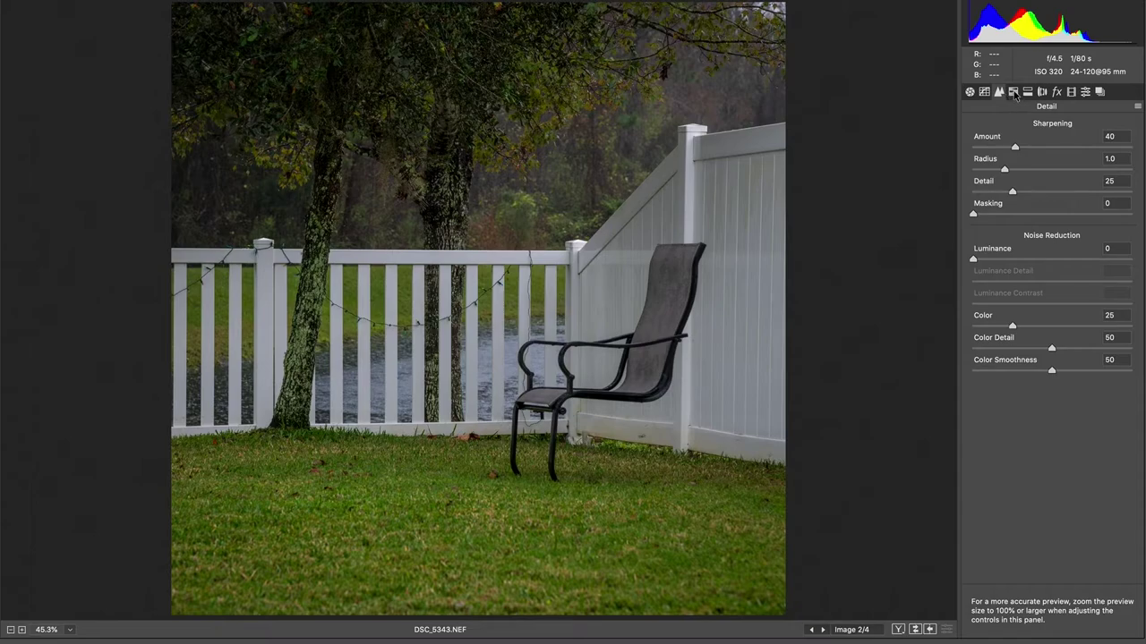
click(1014, 93)
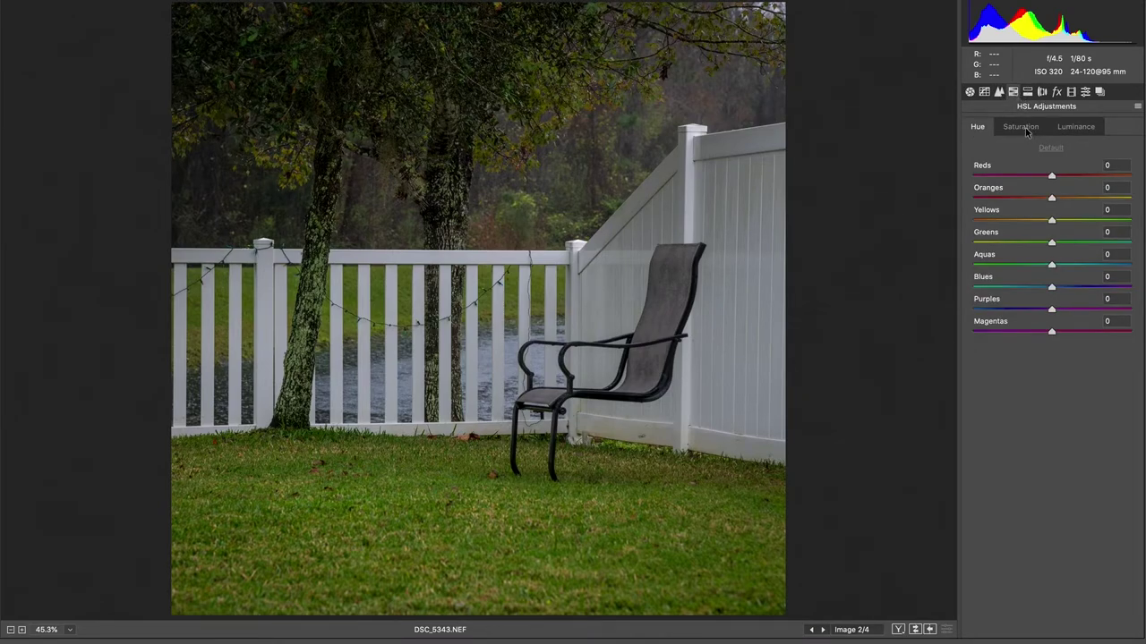
Set HSL saturation: Reds -100, Oranges +3, Greens -18, Aquas -10, Blues -15, Purples -82, Magentas -100
click(1026, 130)
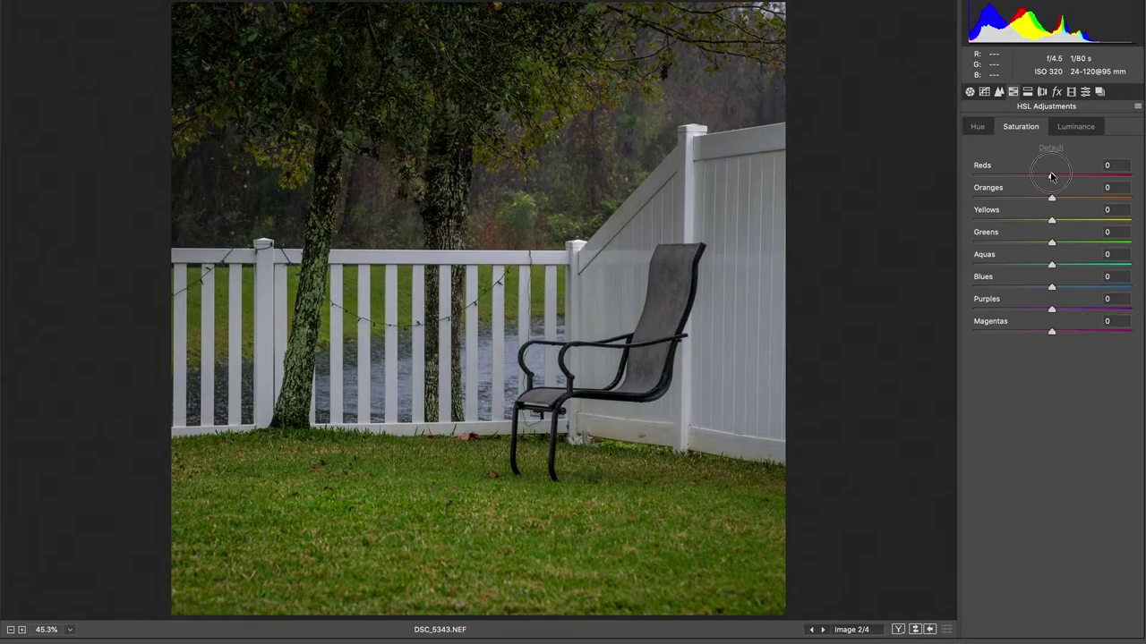
drag(1050, 175, 867, 154)
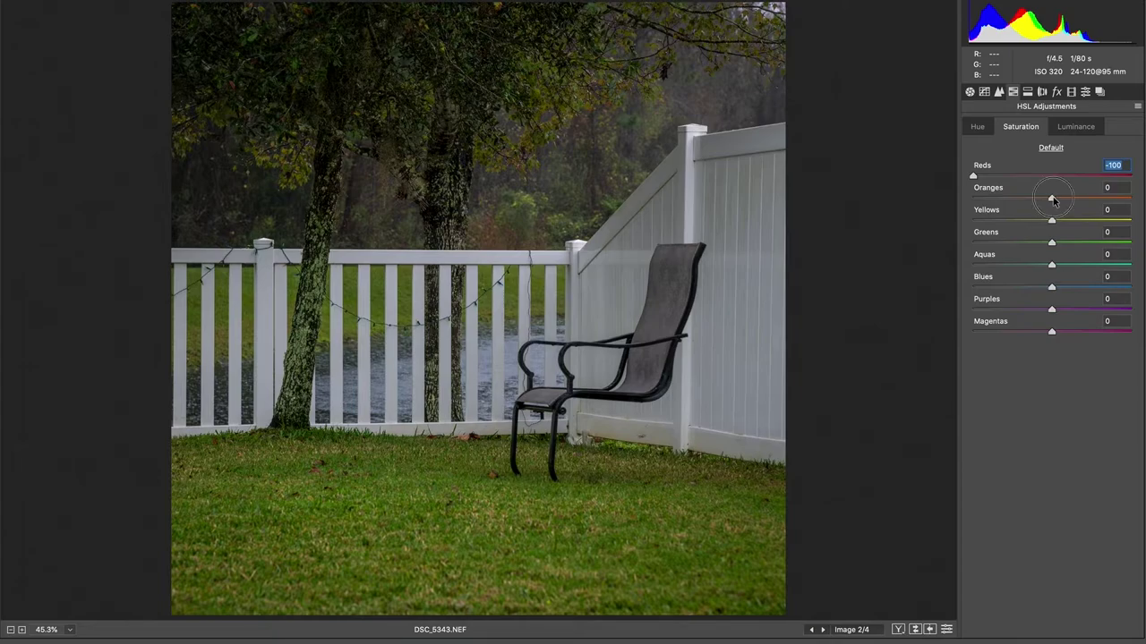
drag(1054, 201, 1057, 201)
drag(1053, 245, 1015, 242)
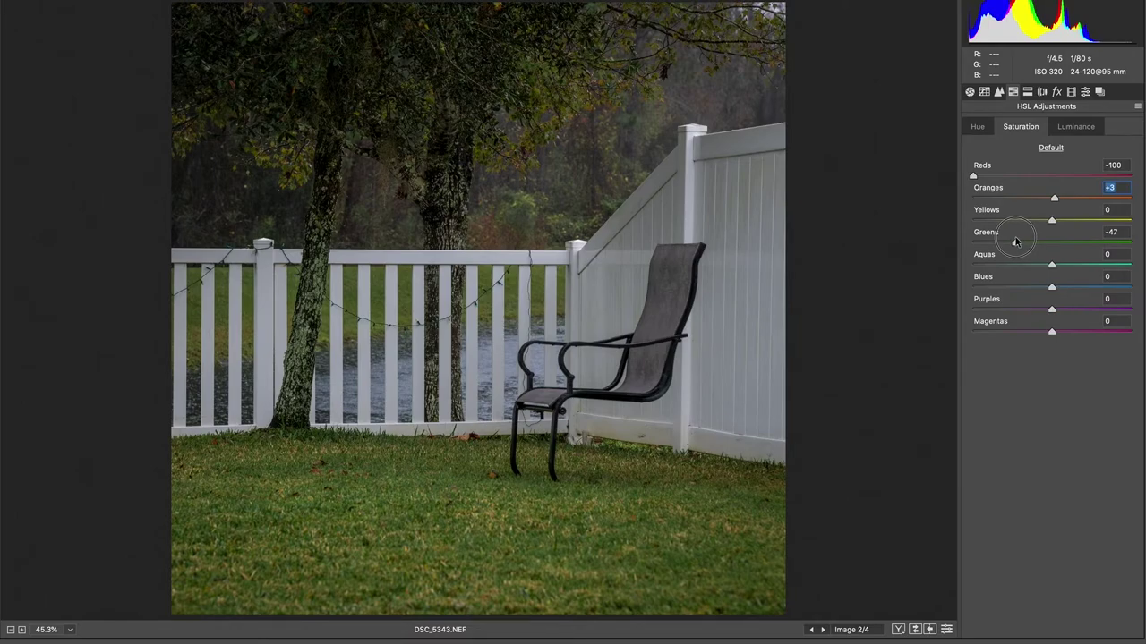
drag(1016, 242, 1031, 242)
drag(1031, 243, 1042, 250)
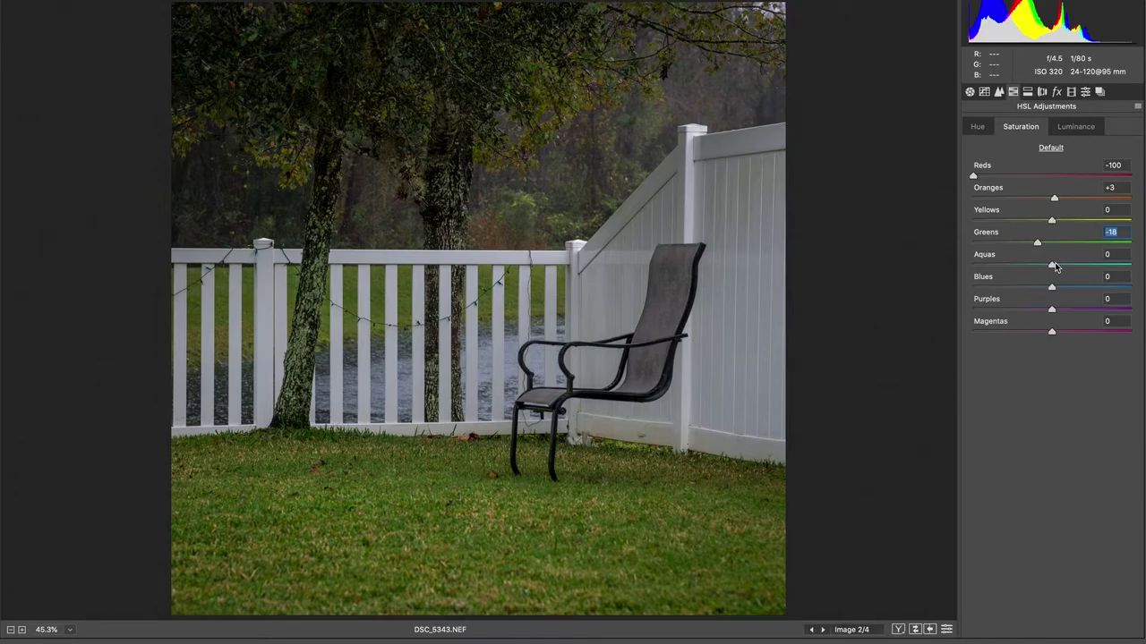
drag(1054, 266, 1047, 266)
drag(1053, 287, 1040, 290)
drag(1052, 309, 987, 310)
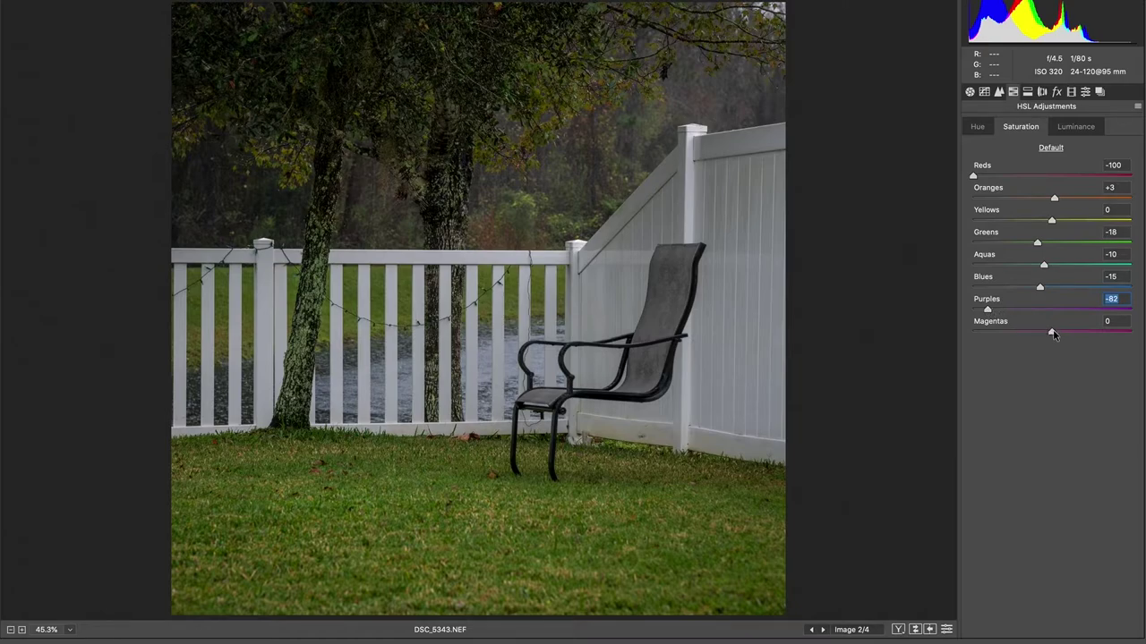
drag(1053, 334, 759, 303)
Set HSL luminance to Blues +64, Purples +100 and Magentas +100
click(1075, 128)
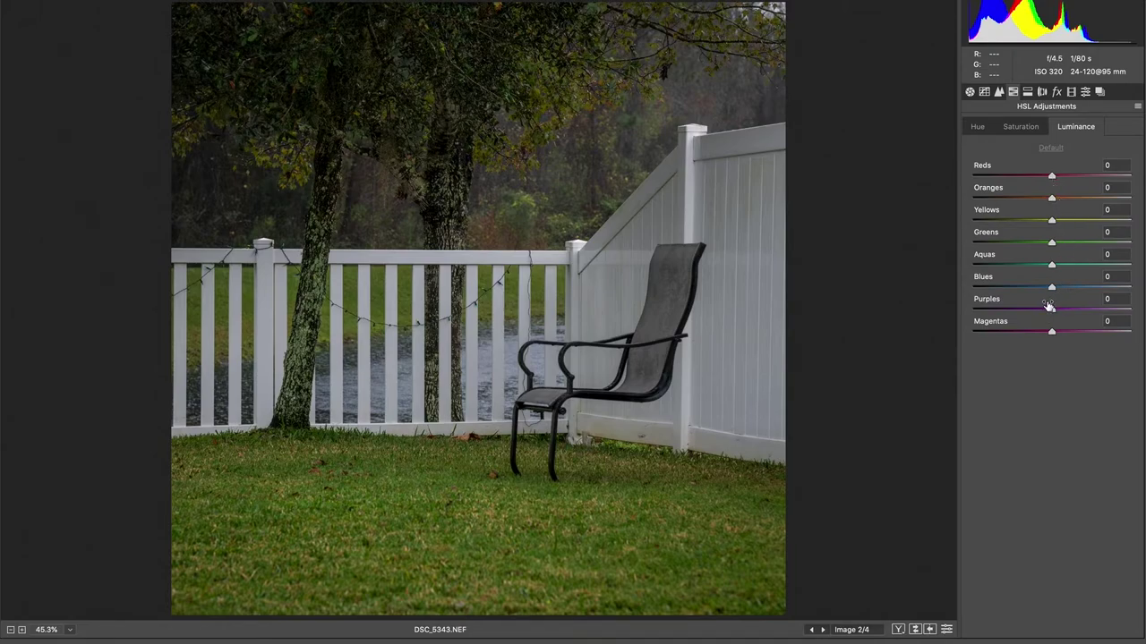
drag(1051, 289, 1102, 289)
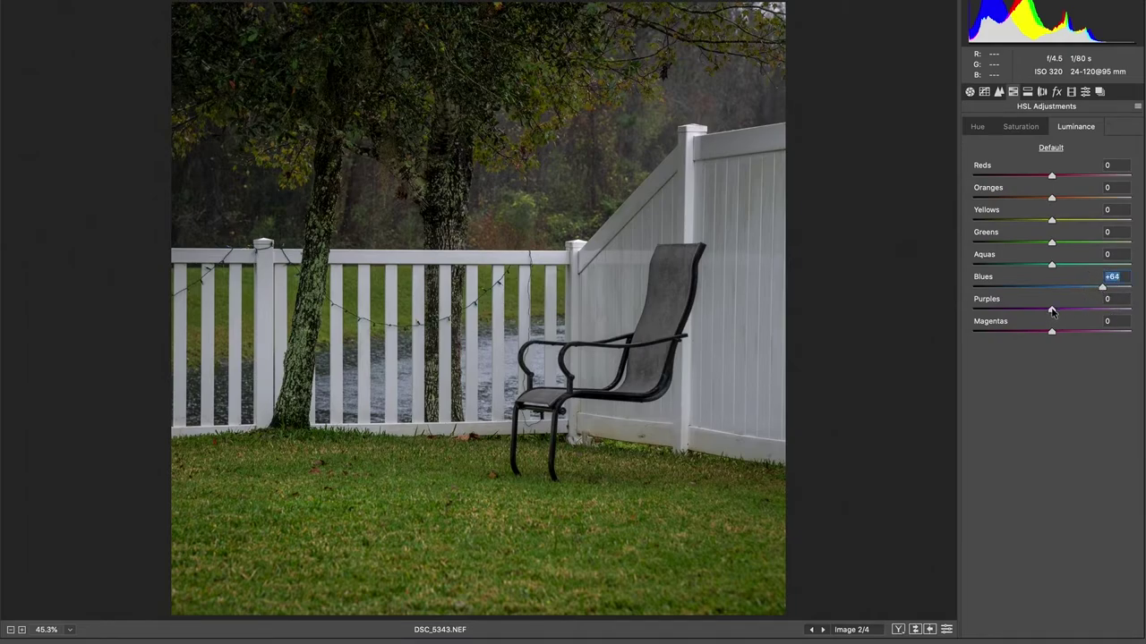
drag(1052, 311, 1130, 310)
drag(1052, 332, 1129, 332)
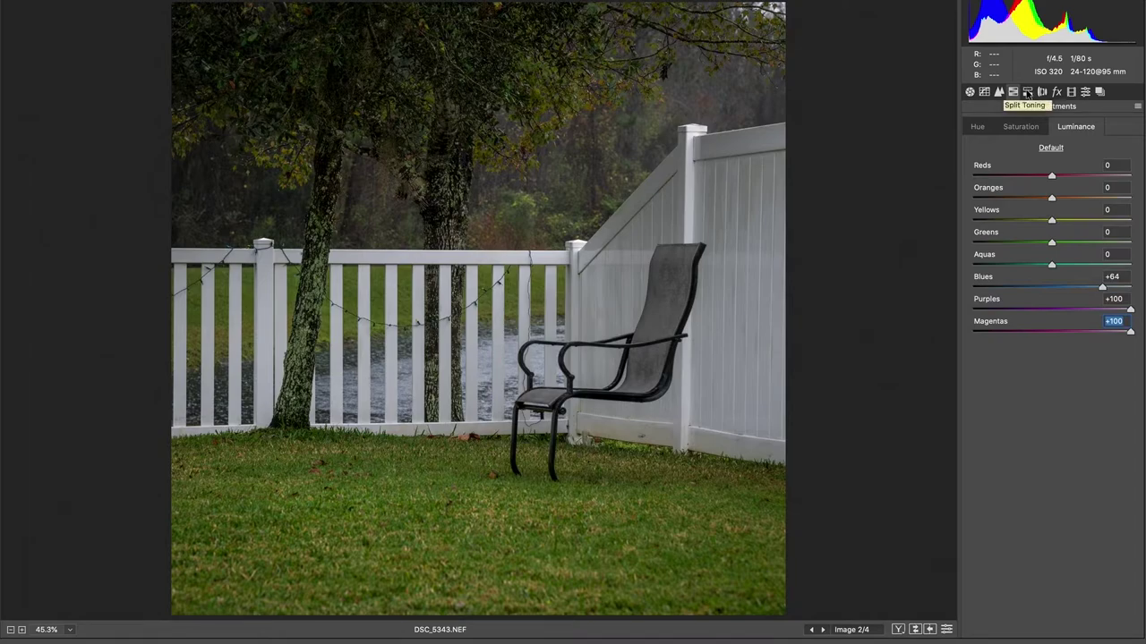
Review the Split Toning sliders, then switch to the Lens Corrections panel
click(1027, 93)
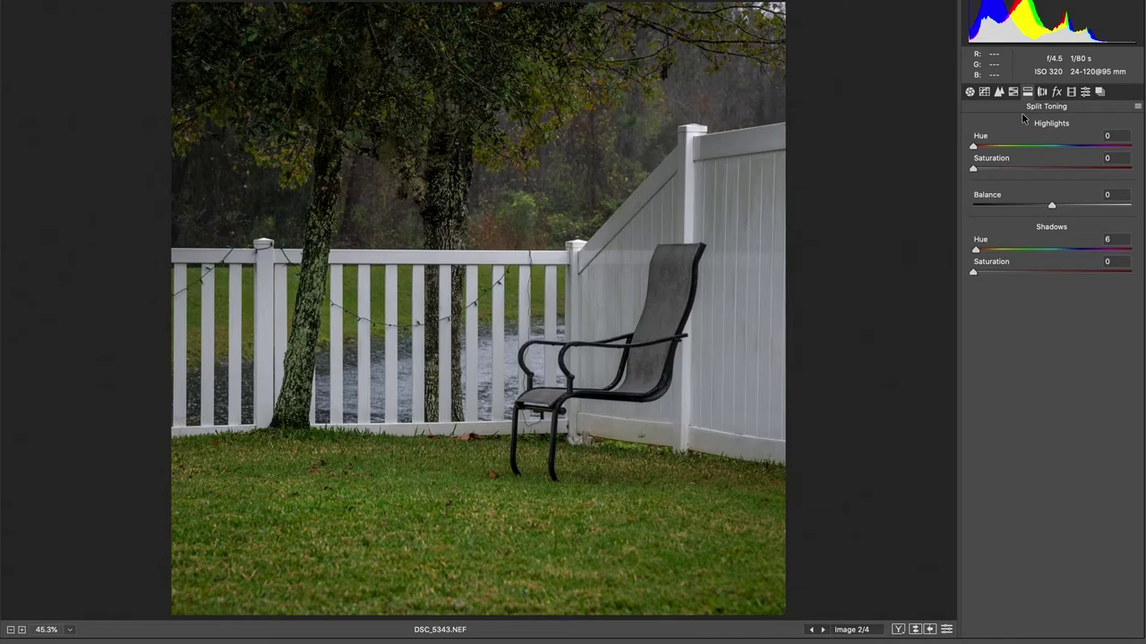
click(1043, 93)
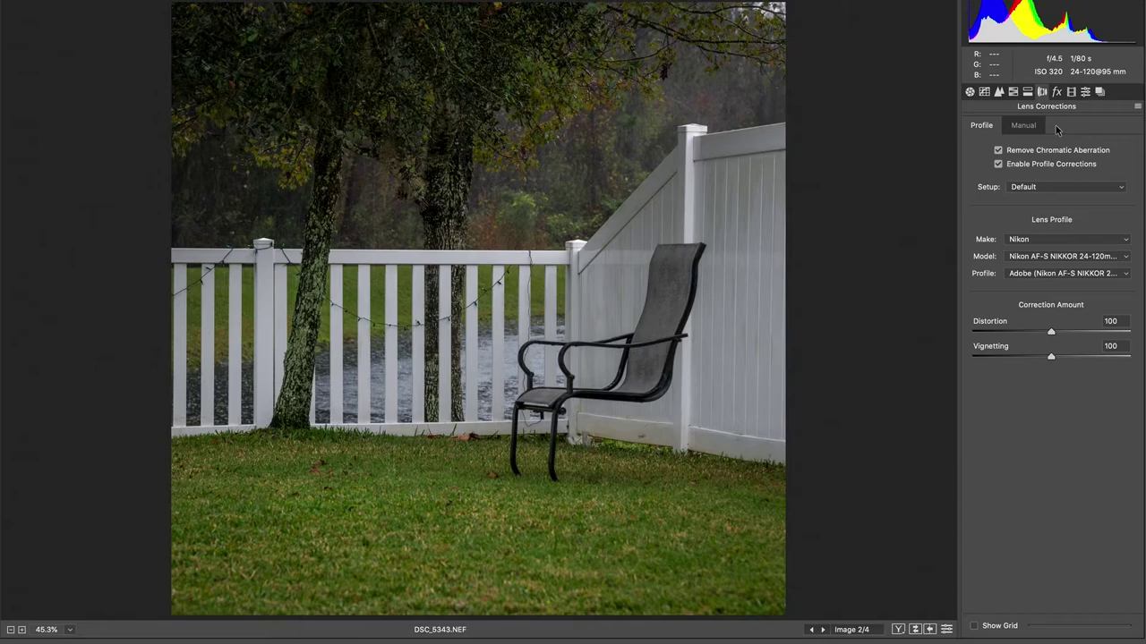
Compare the photo with and without chromatic aberration removal and profile corrections at 50% zoom, keeping both on
click(999, 150)
click(998, 164)
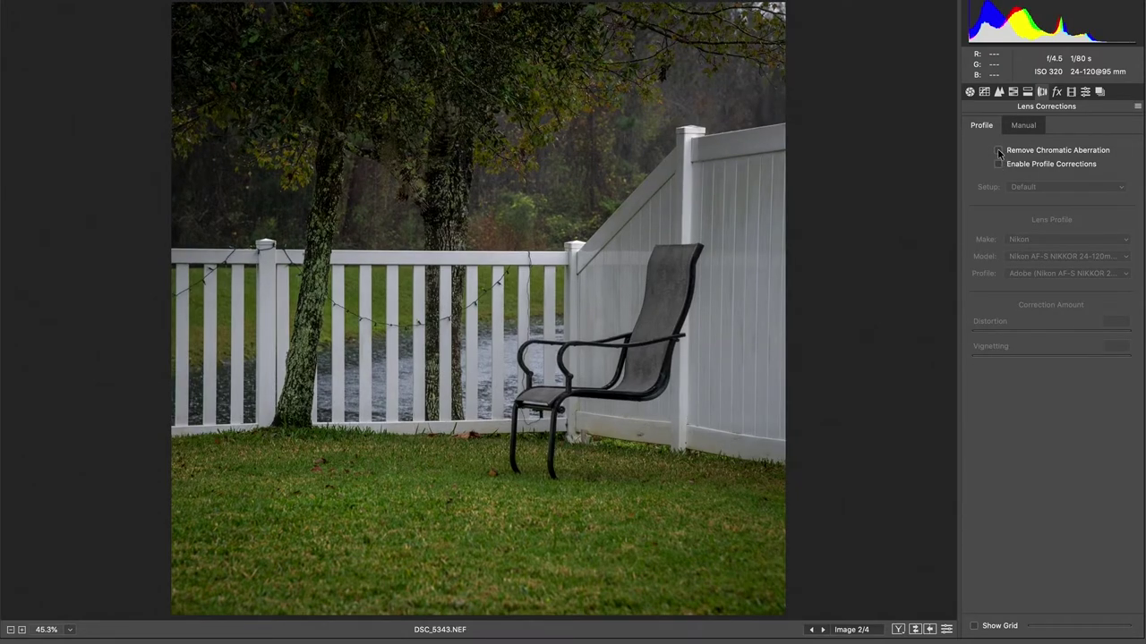
click(999, 151)
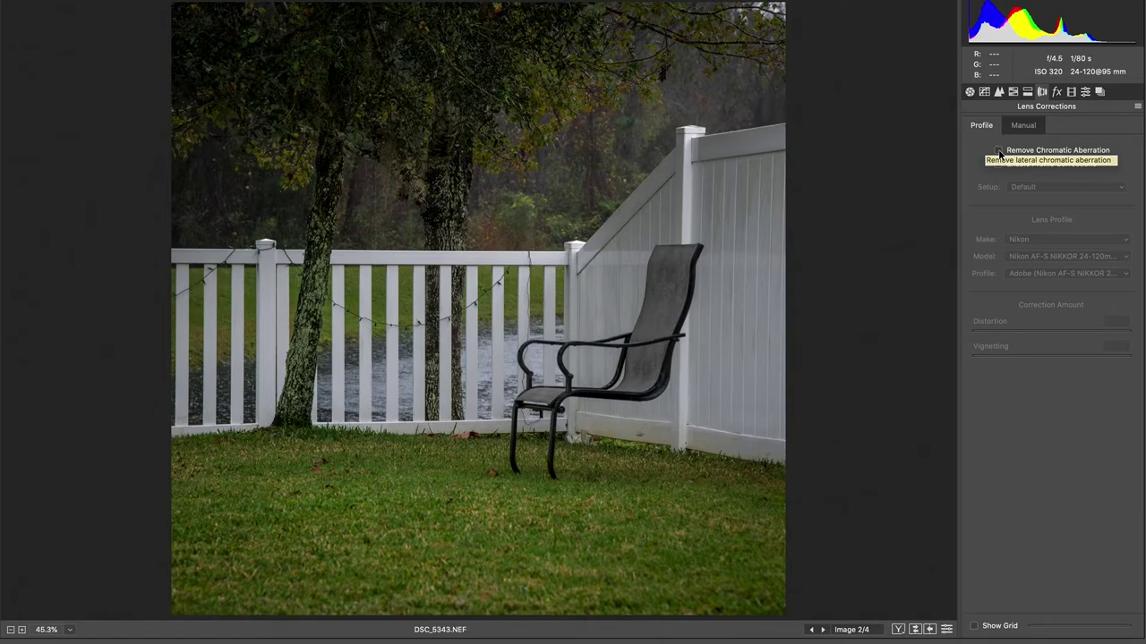
click(999, 152)
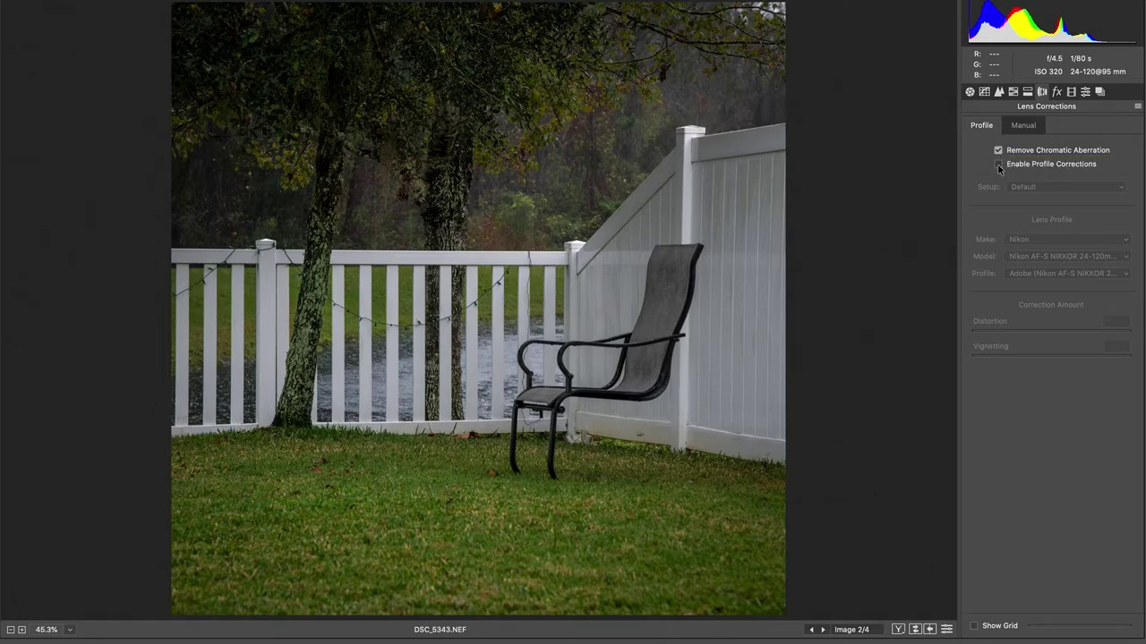
key(ctrl+plus)
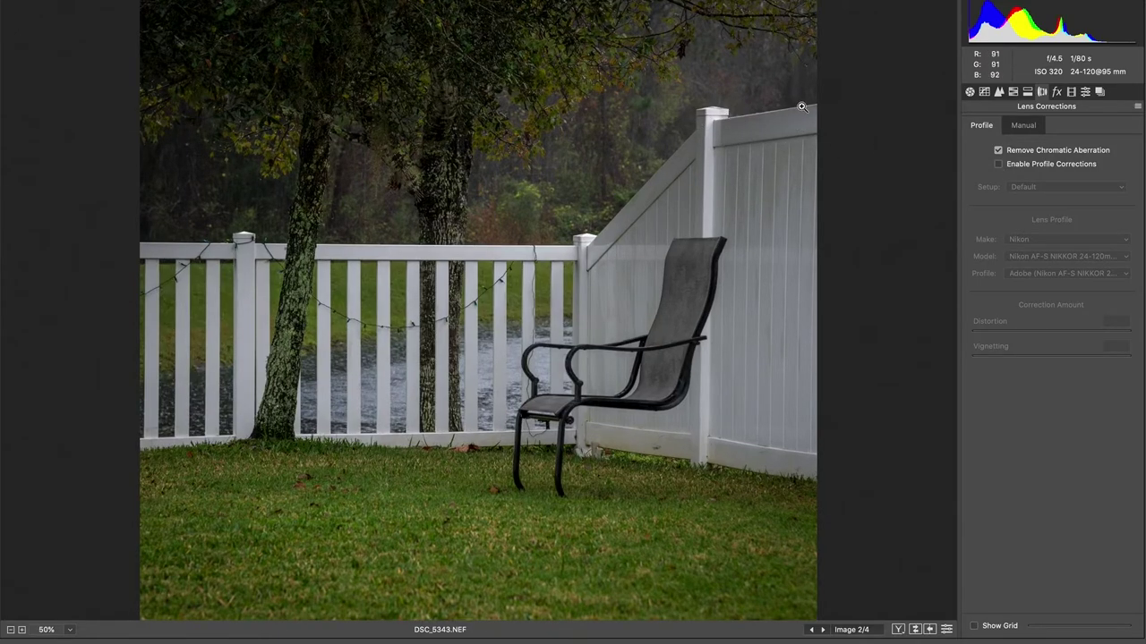
click(998, 165)
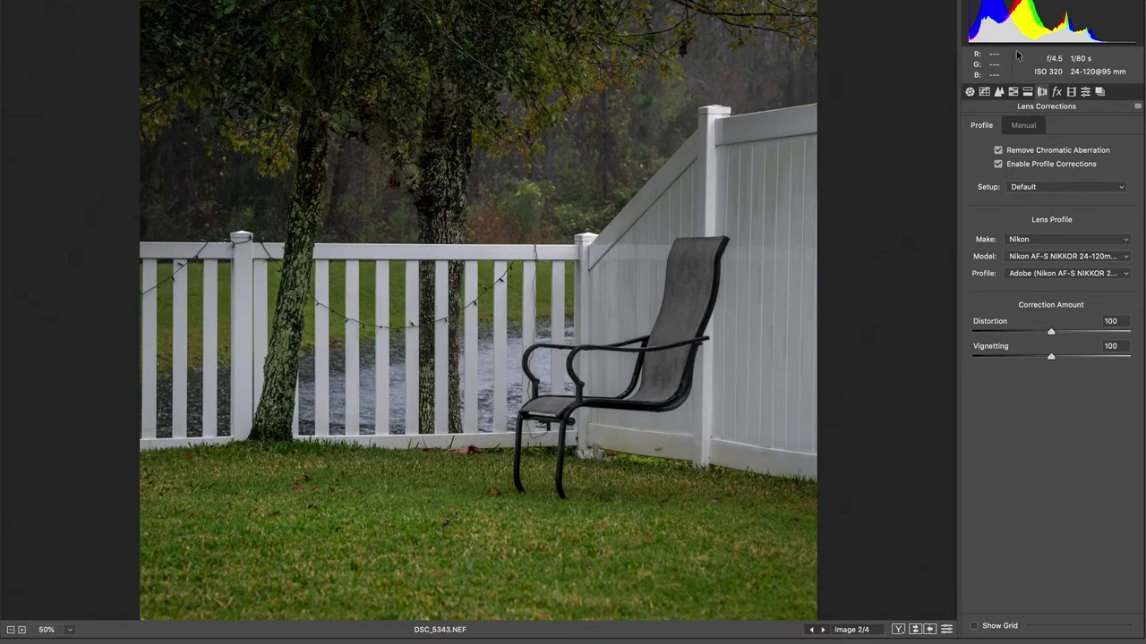
click(1056, 92)
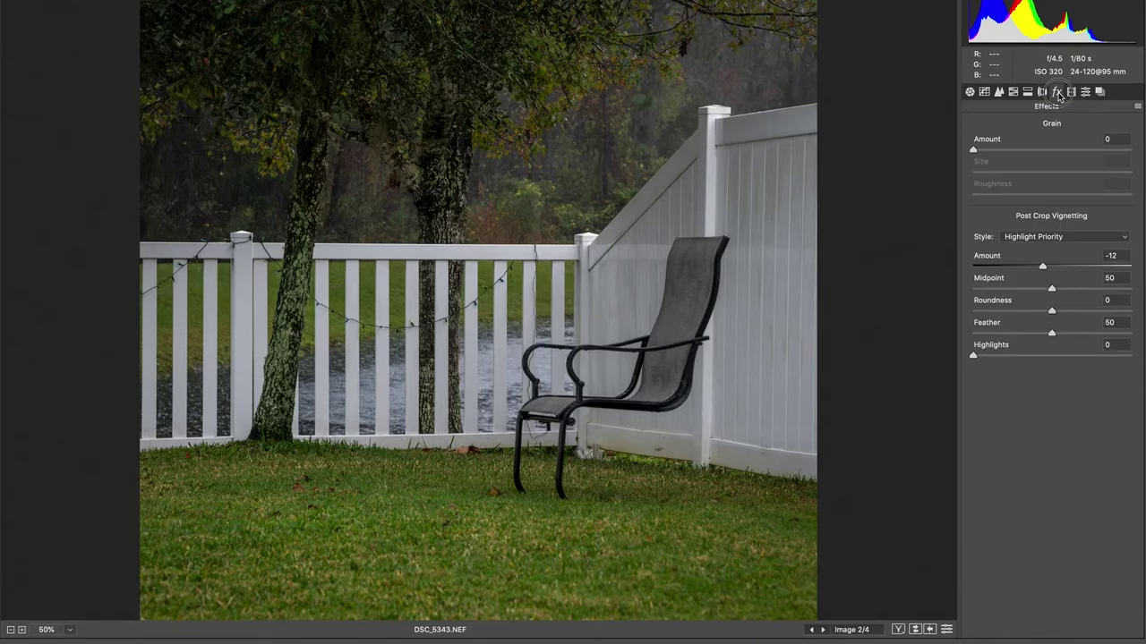
Try a stronger post-crop vignetting Amount in the Effects panel
click(1043, 268)
mouse_move(1043, 269)
mouse_down()
mouse_move(1031, 266)
mouse_move(1043, 269)
mouse_up()
click(1071, 91)
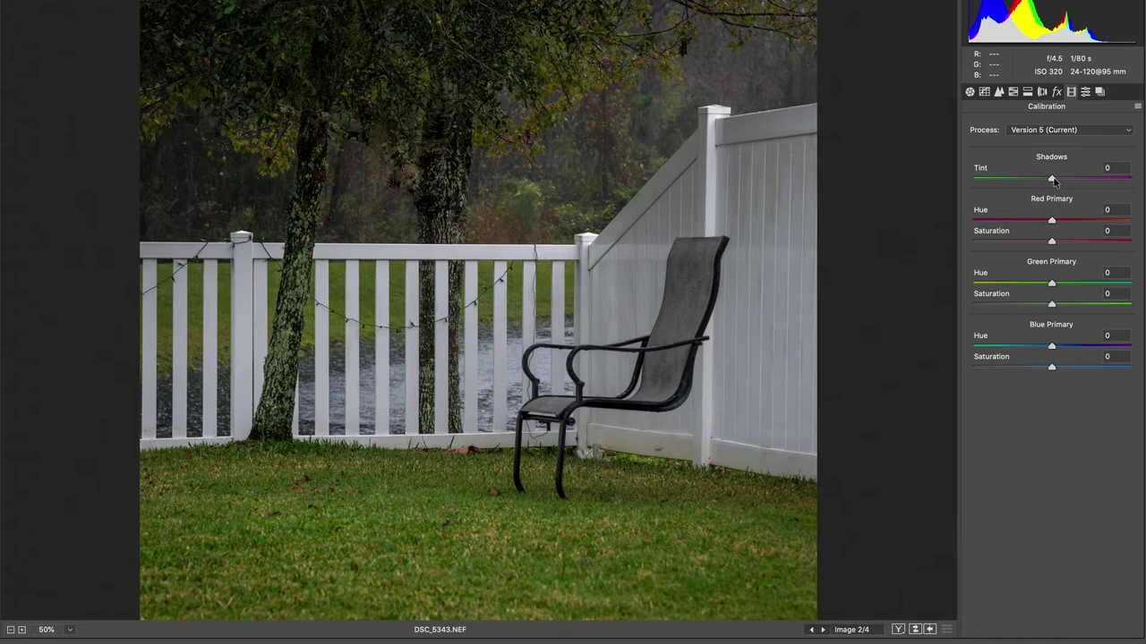
Set Shadows Tint to +80, try then reset Red and Green Primary Hue, and set Blue Primary Hue -100
drag(1054, 181, 1117, 194)
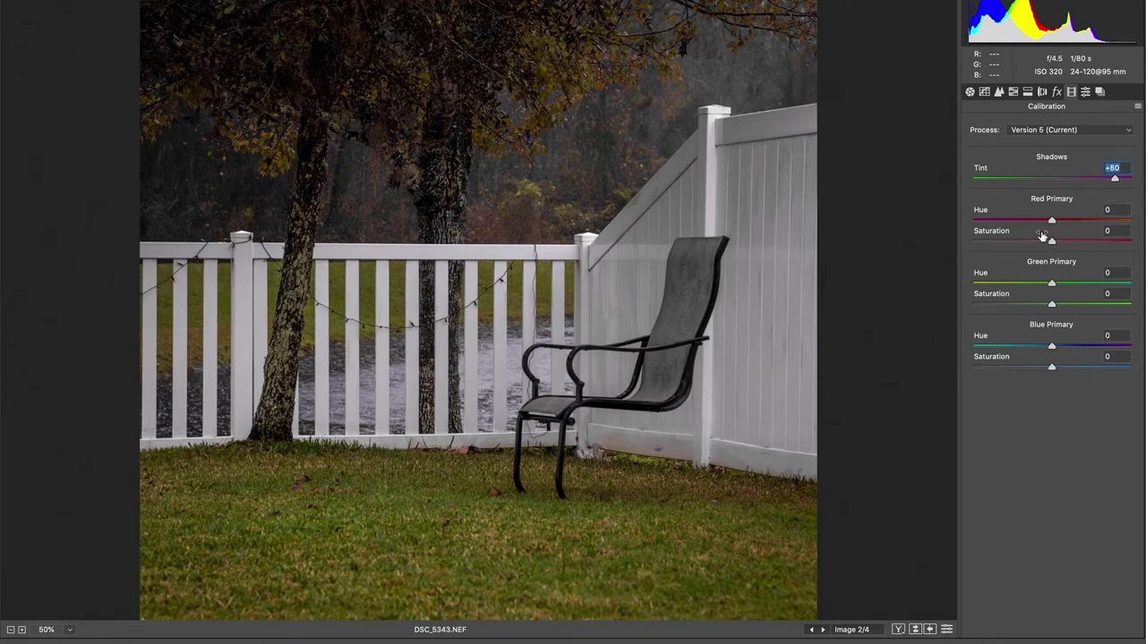
drag(1051, 220, 991, 215)
double_click(991, 215)
drag(1053, 286, 1111, 279)
double_click(1111, 279)
drag(1052, 347, 972, 343)
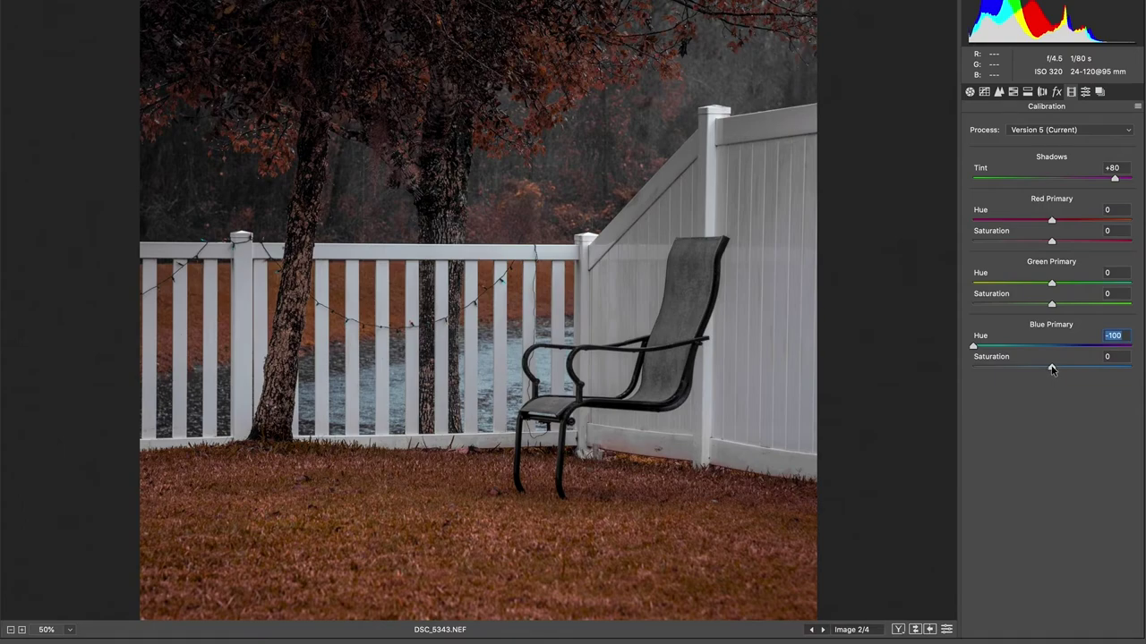
Slightly lower the Blue Primary Saturation
drag(1052, 369, 1037, 368)
click(971, 93)
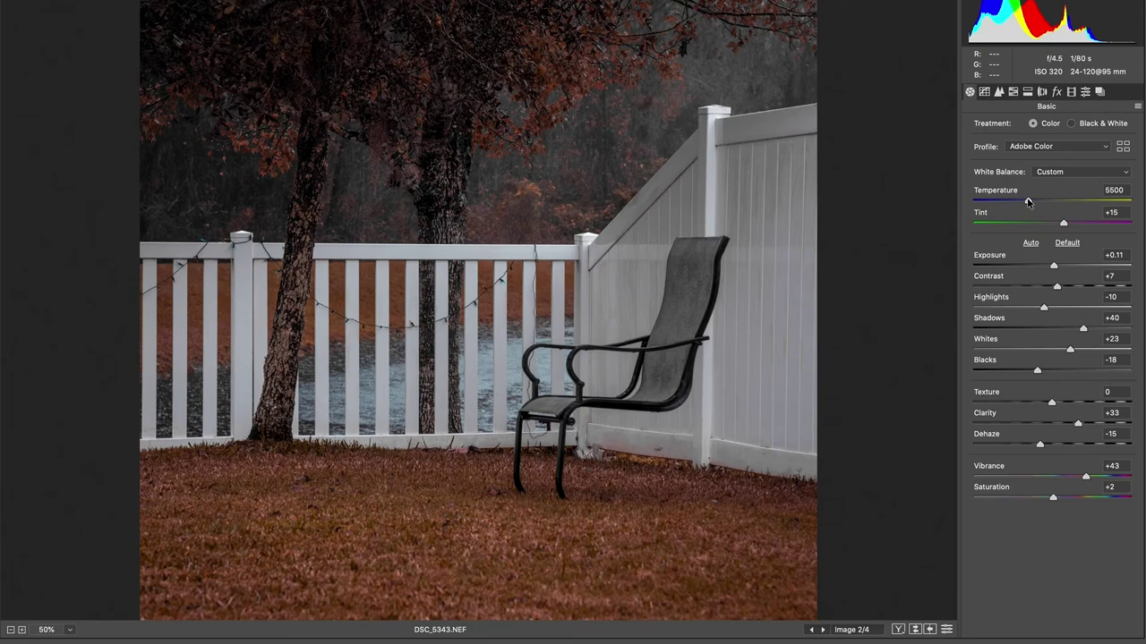
key(ctrl+minus)
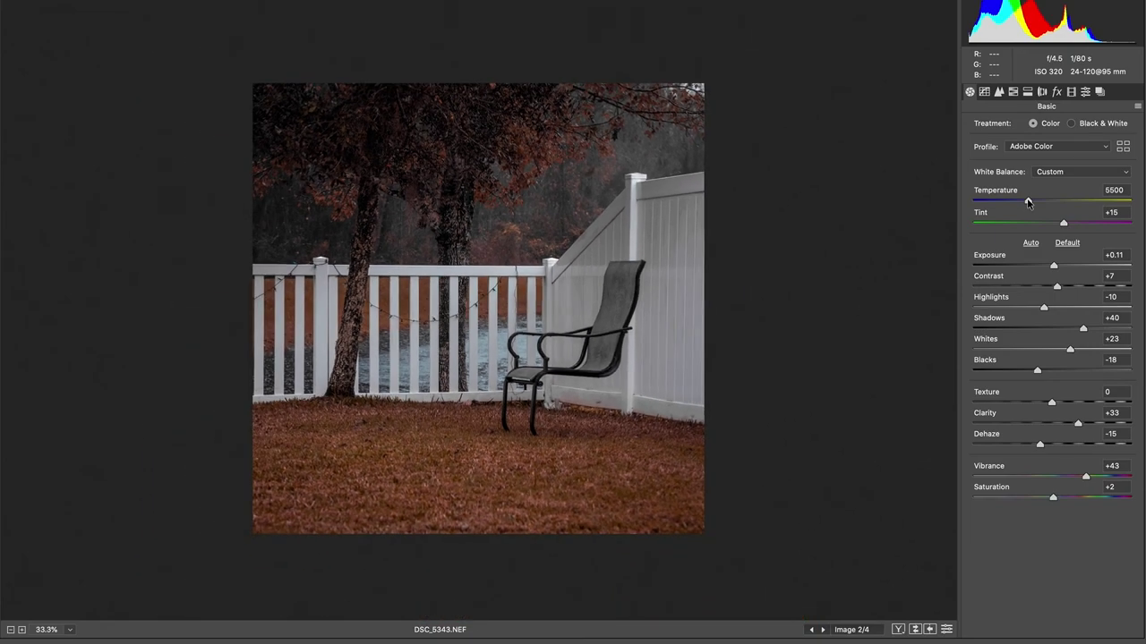